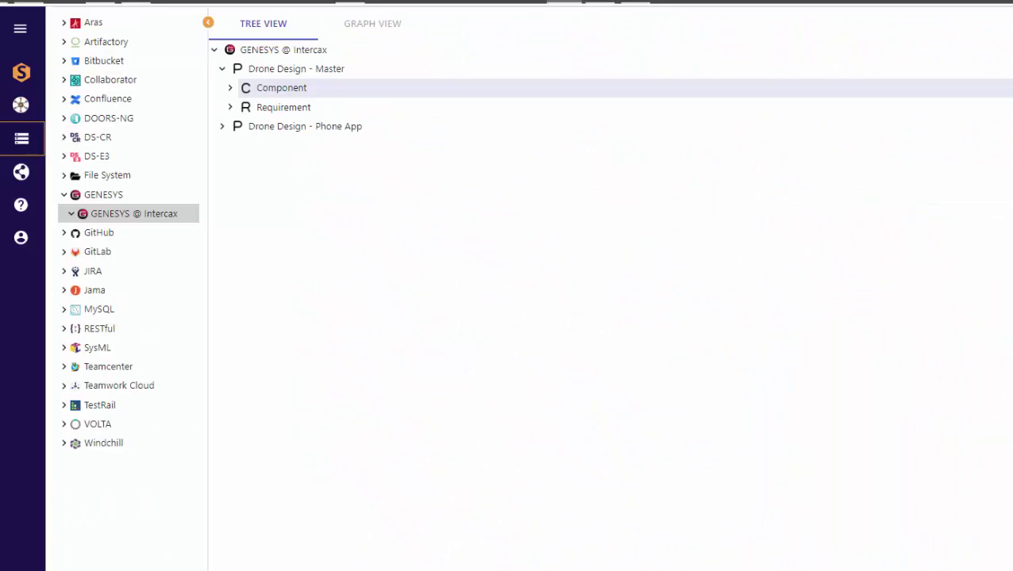
# Expand Component and SYS.1.11 Antenna Array's built_from relation to list its five antenna parts.
pyautogui.click(230, 88)
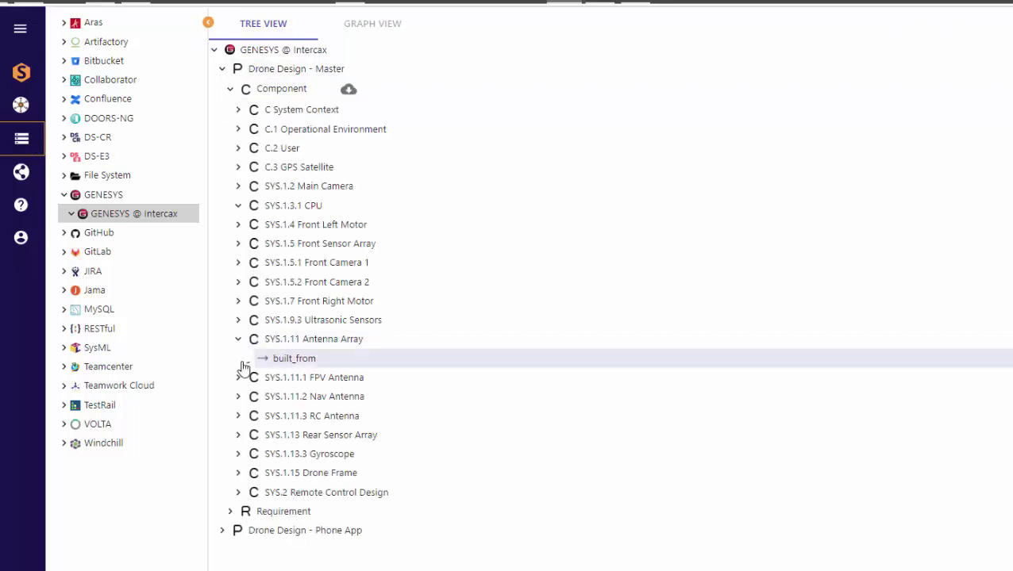
pyautogui.click(246, 358)
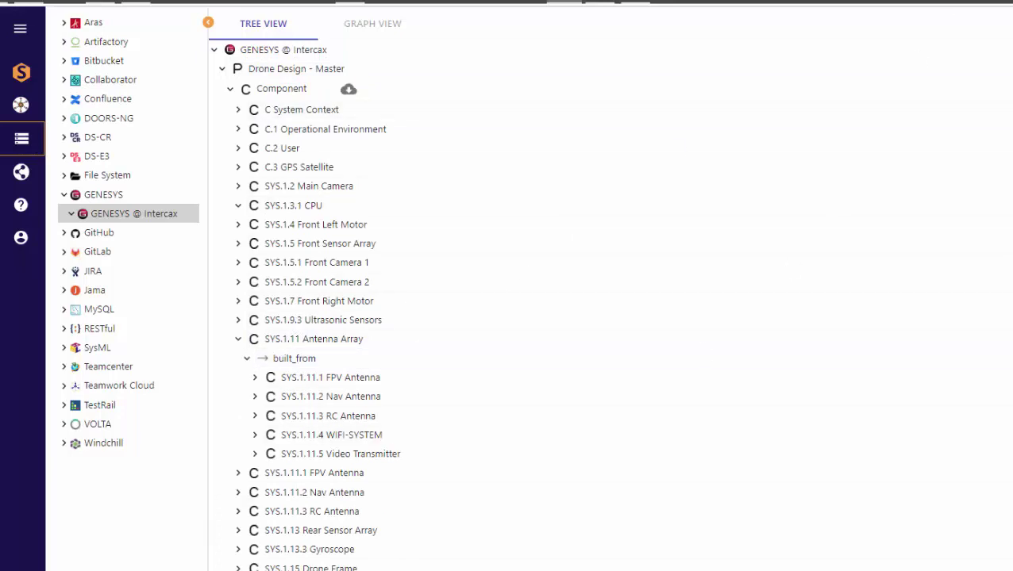
pyautogui.scroll(-3, 508, 318)
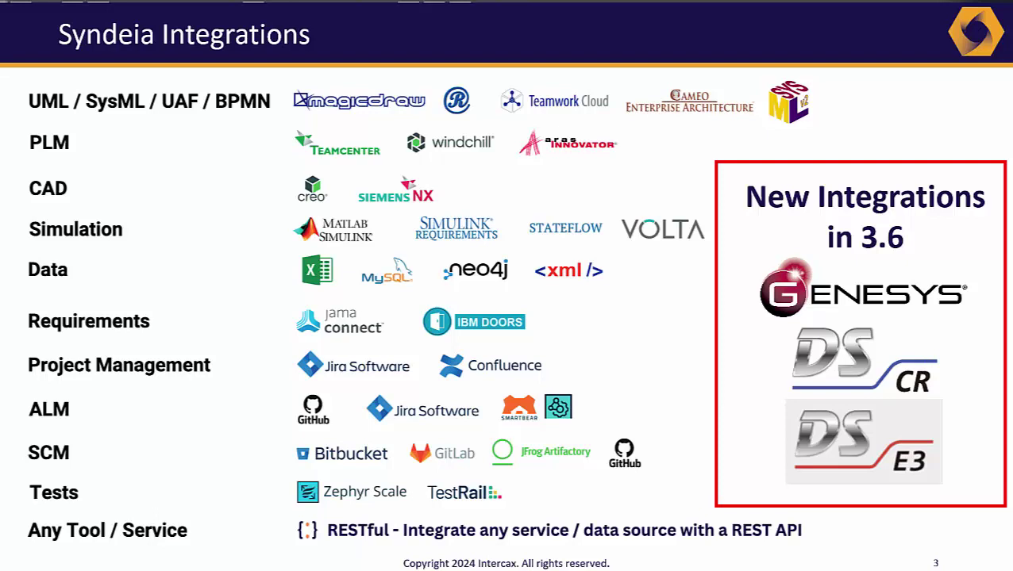
# Advance to slide 4 and build out the client login, tool-side lock and multi-tenancy callouts.
pyautogui.click(854, 32)
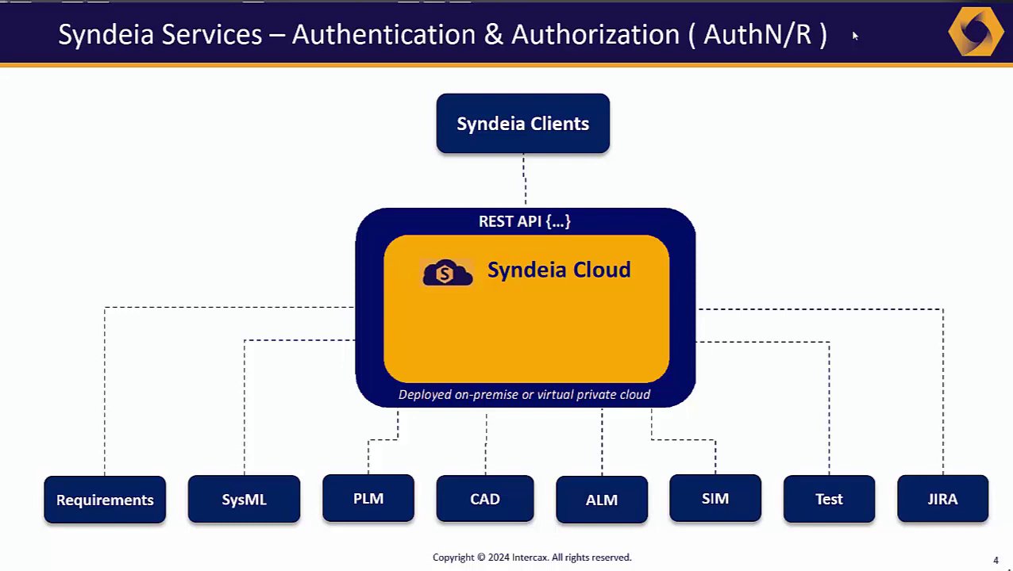
pyautogui.press('Right')
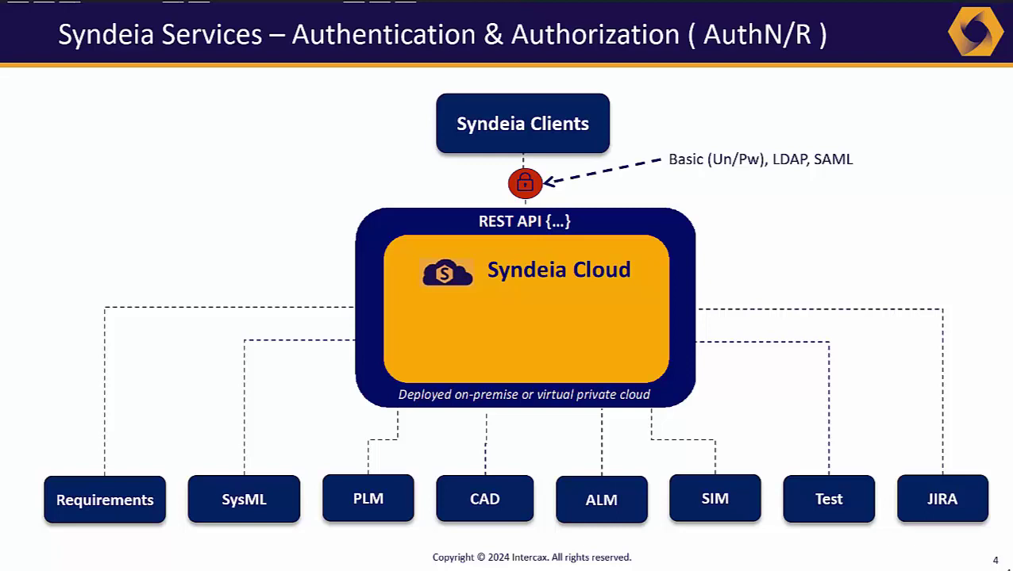
pyautogui.press('Right')
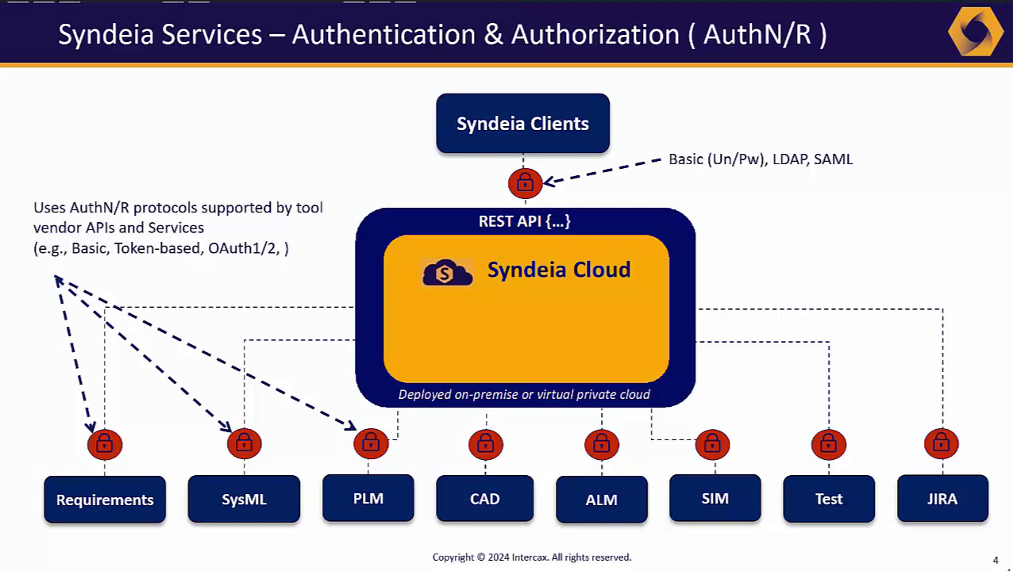
pyautogui.press('Right')
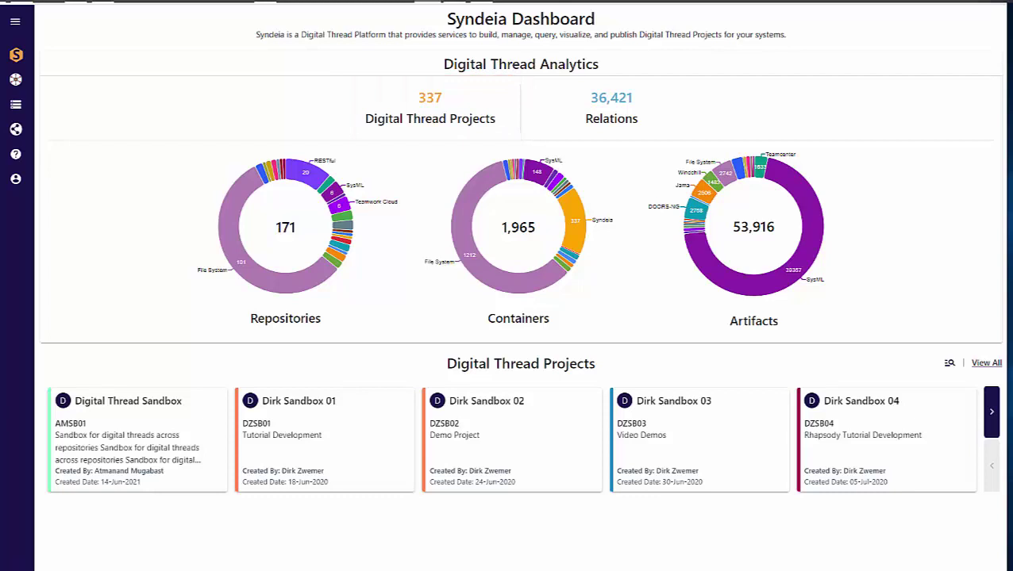
# From Digital Thread Projects, open Unmanned Ground Vehicle 02 to see its UGV02 analytics.
pyautogui.click(15, 80)
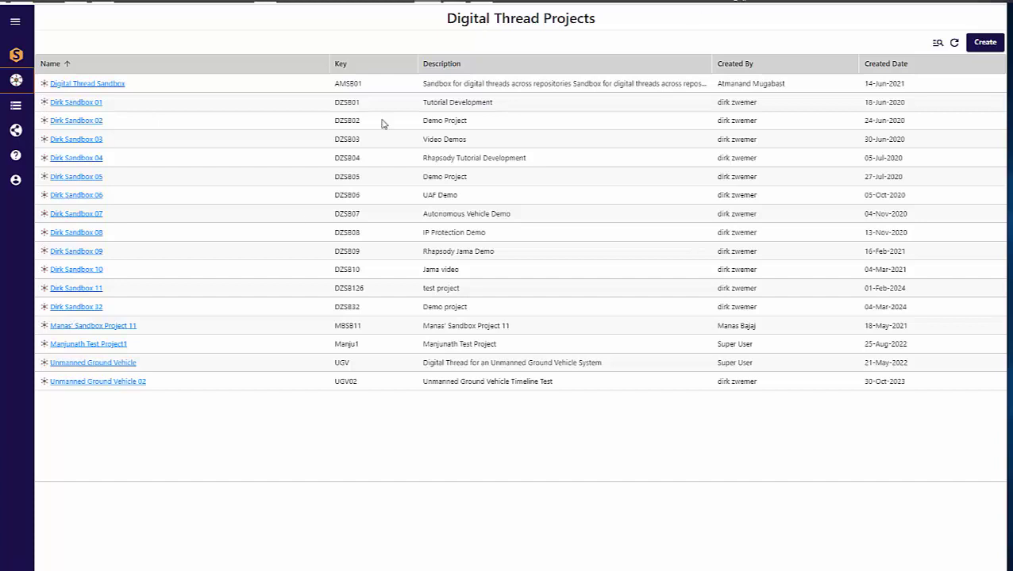
pyautogui.click(111, 382)
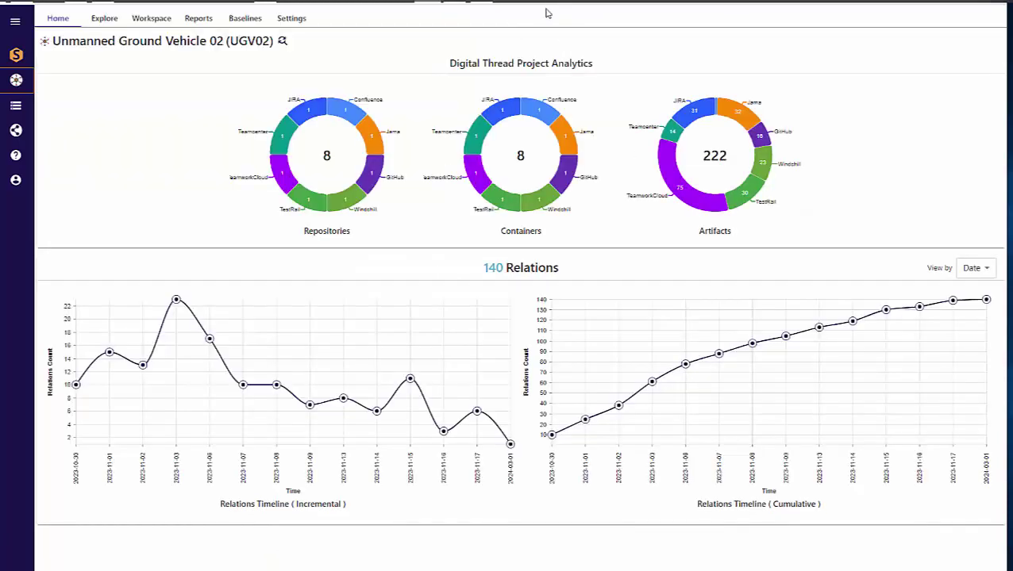
# View the UGV02 relations table, then scroll through the Jira and Jama report charts.
pyautogui.click(104, 18)
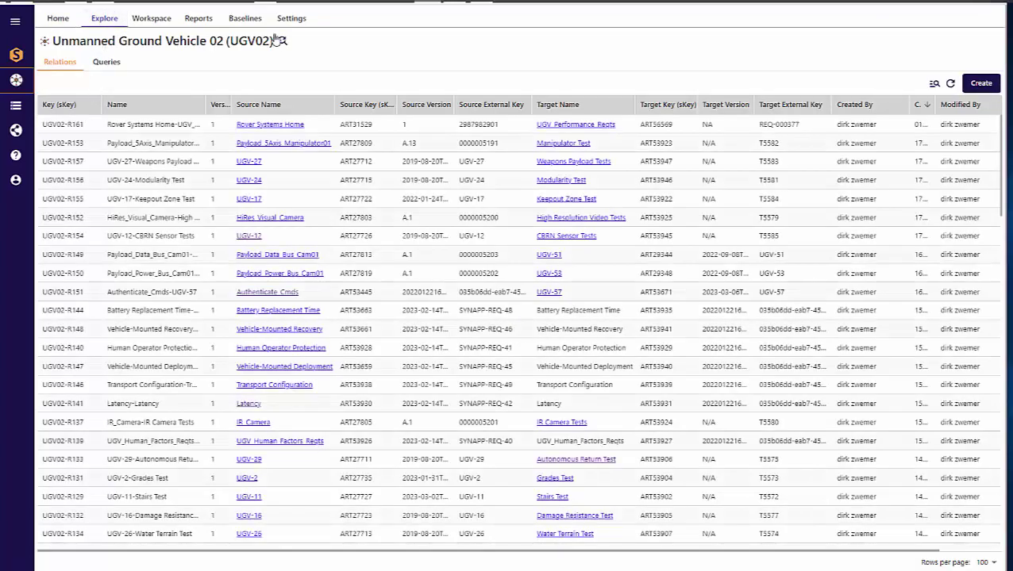
pyautogui.click(199, 18)
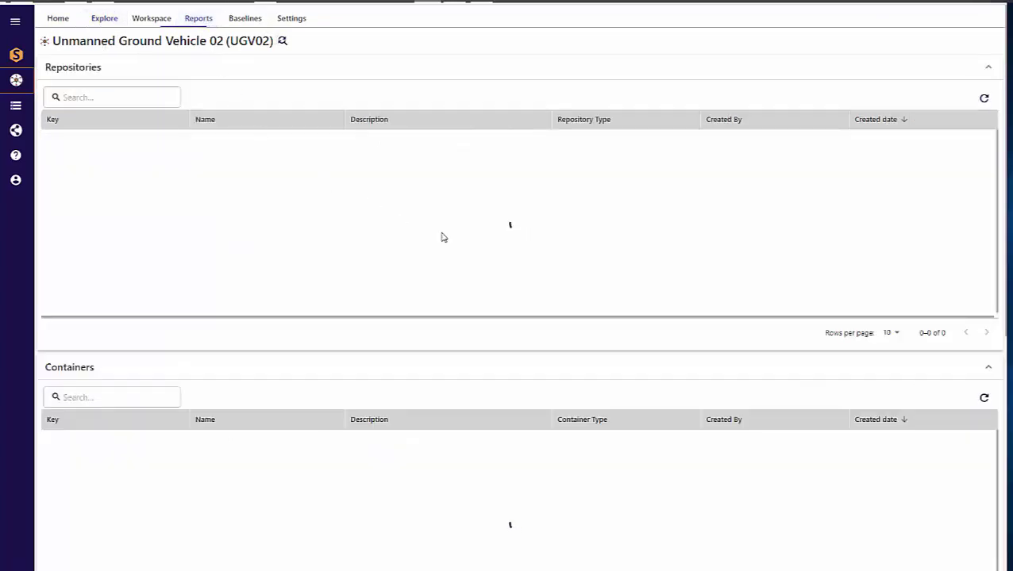
pyautogui.scroll(-6, 1004, 317)
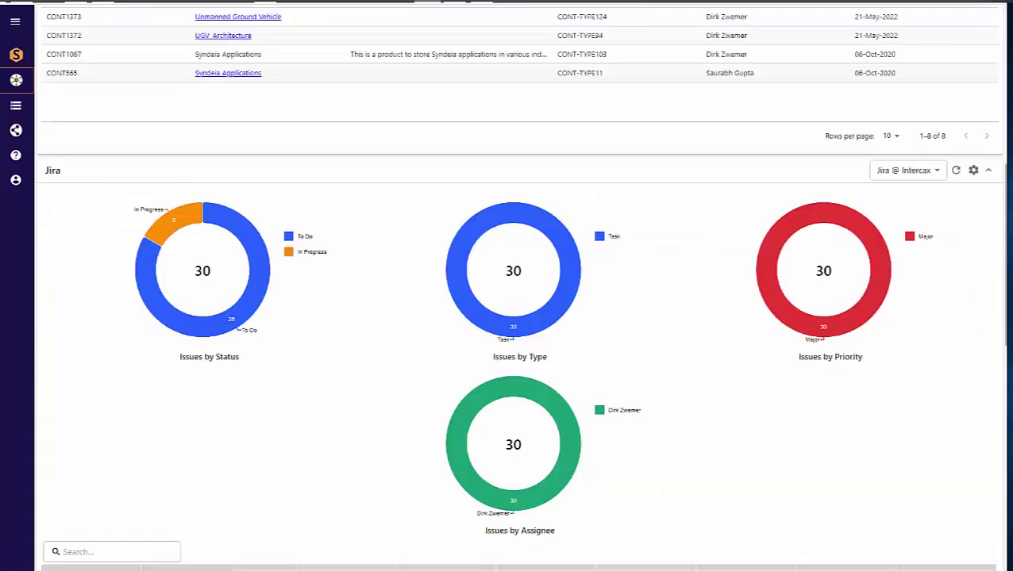
pyautogui.scroll(-10, 818, 488)
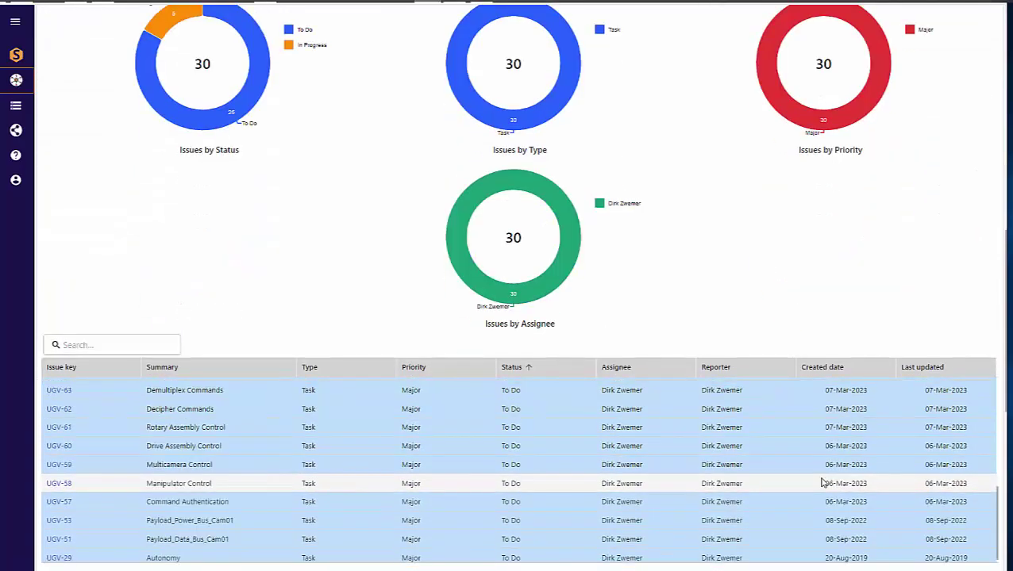
pyautogui.scroll(-5, 999, 373)
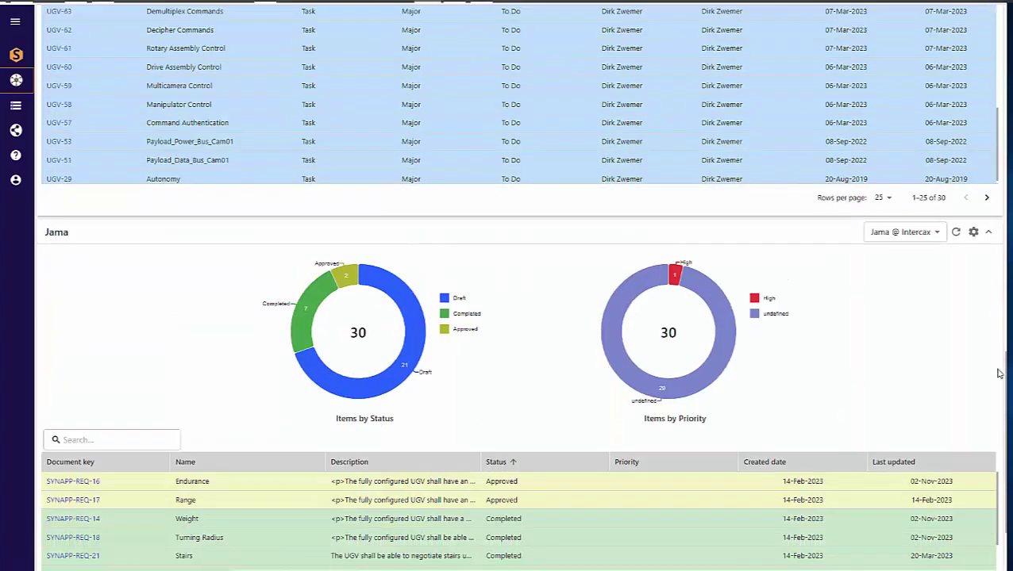
pyautogui.scroll(-2, 999, 373)
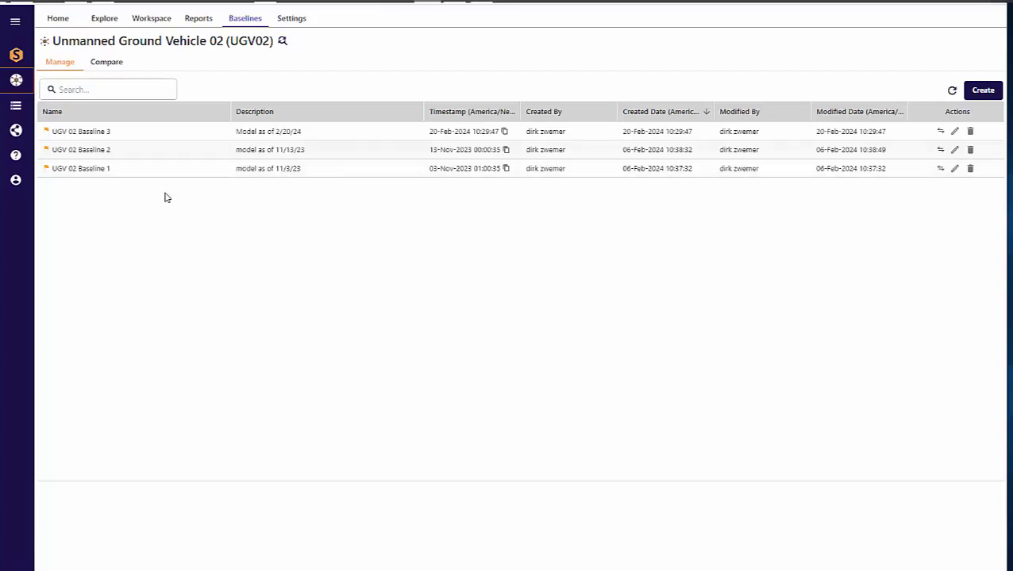
# Compare UGV 02 Baseline 1 against Baseline 3, filtering the 3 updated and 11 deleted relations.
pyautogui.click(117, 62)
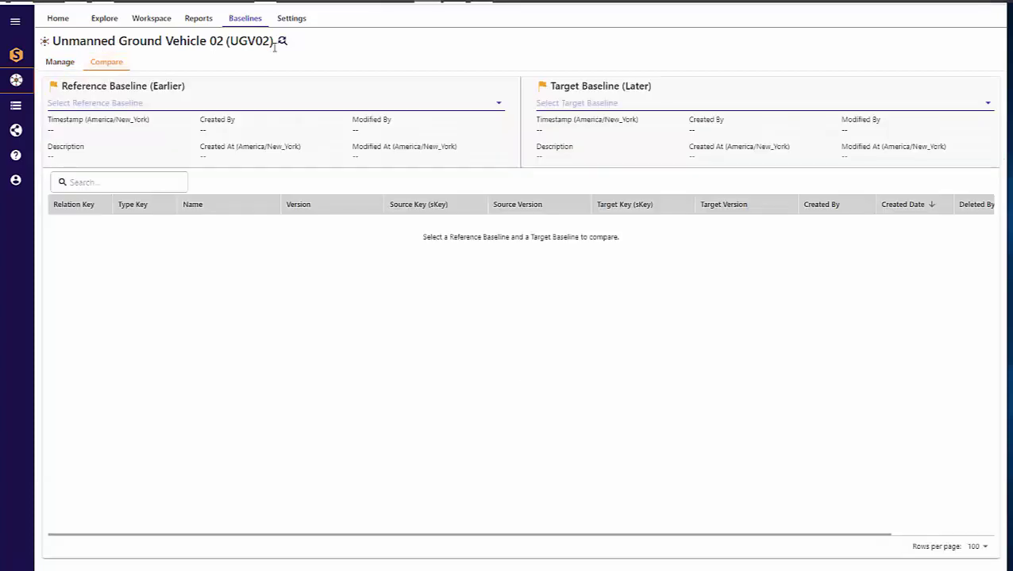
pyautogui.click(498, 105)
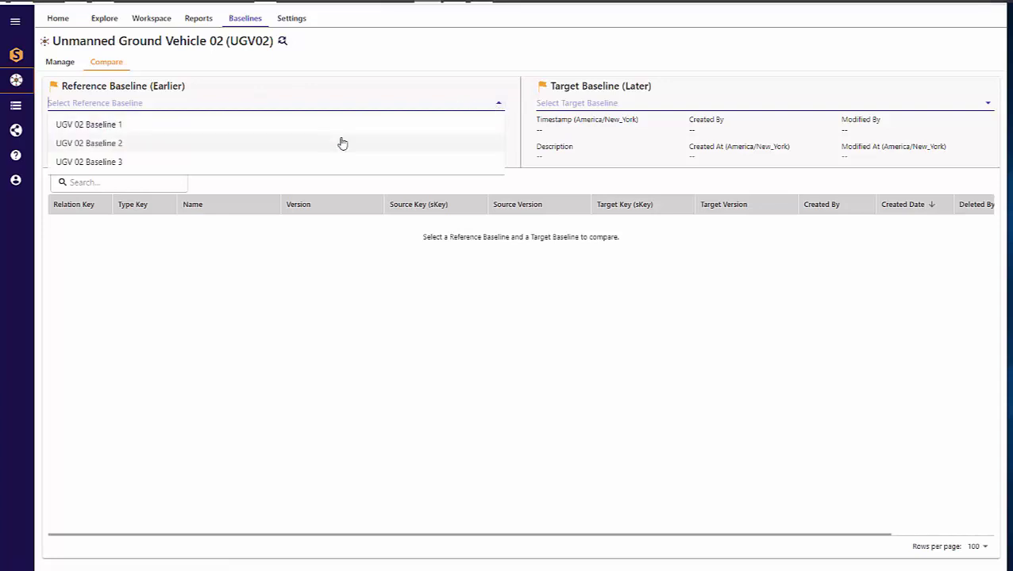
pyautogui.click(120, 125)
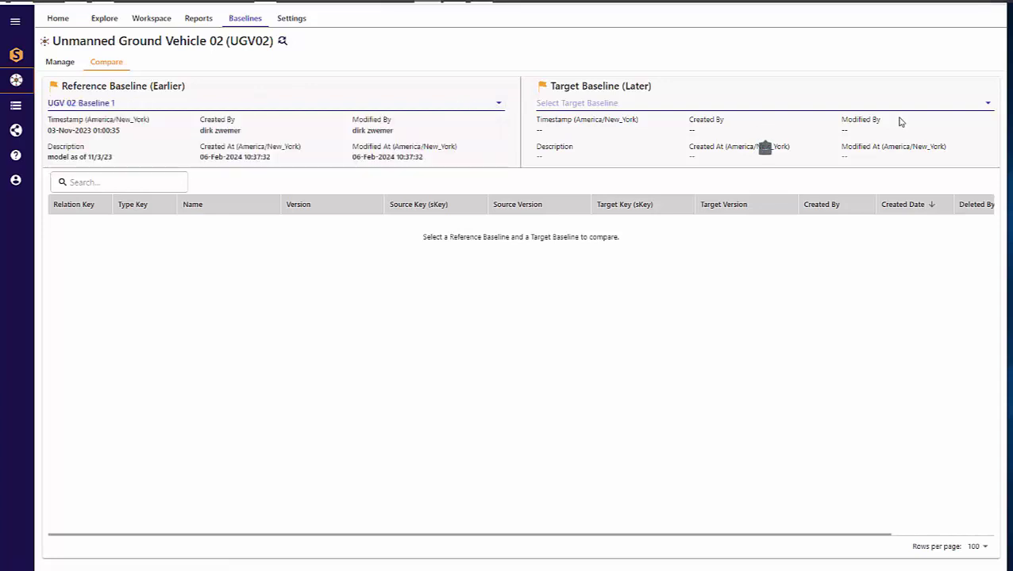
pyautogui.click(988, 107)
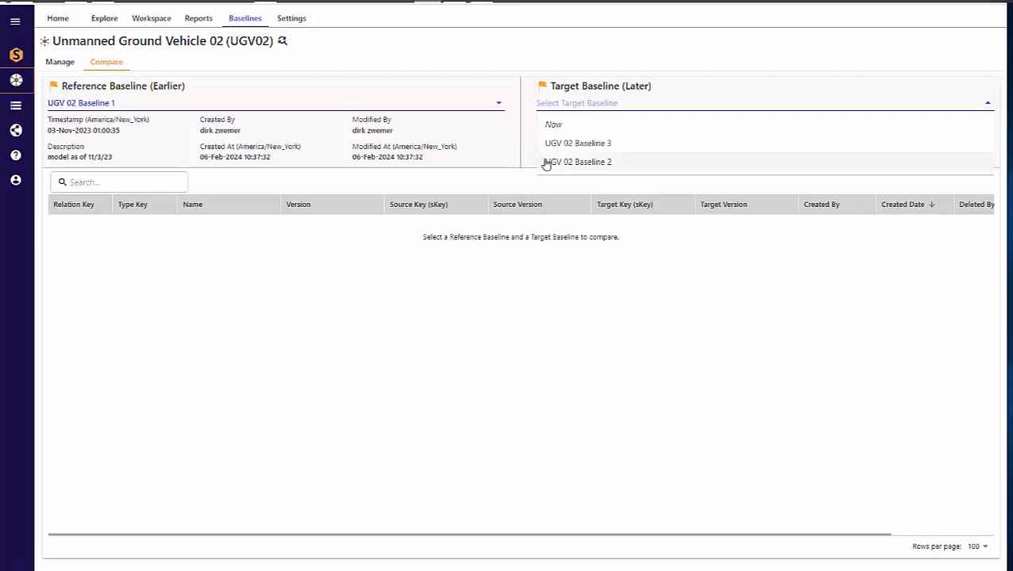
pyautogui.click(569, 146)
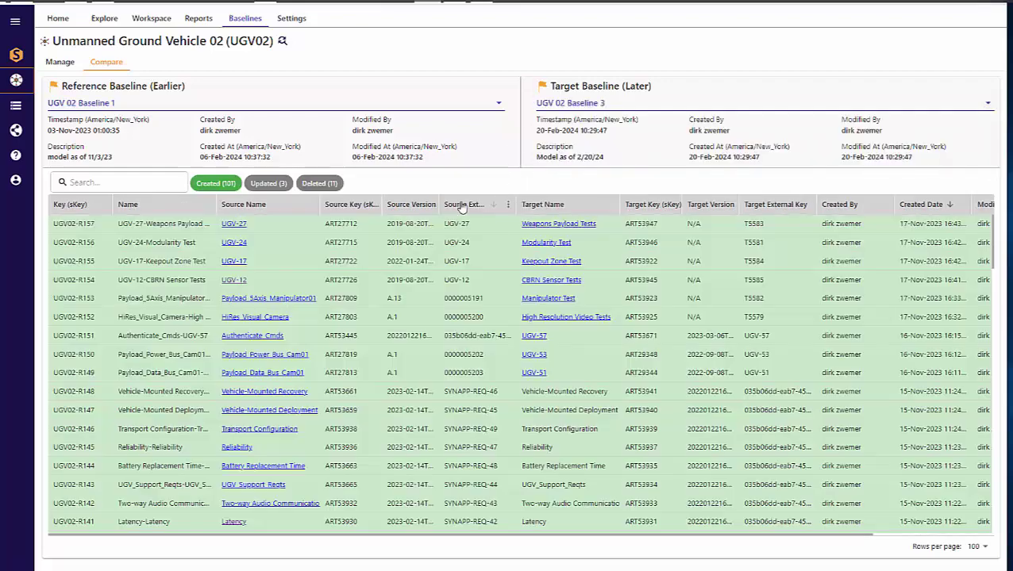
pyautogui.click(269, 183)
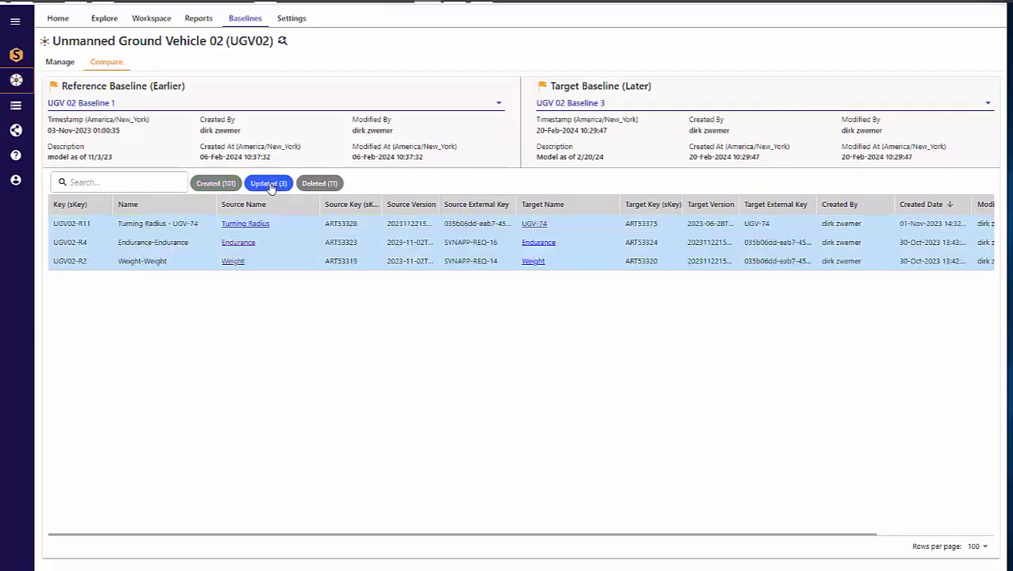
pyautogui.click(323, 183)
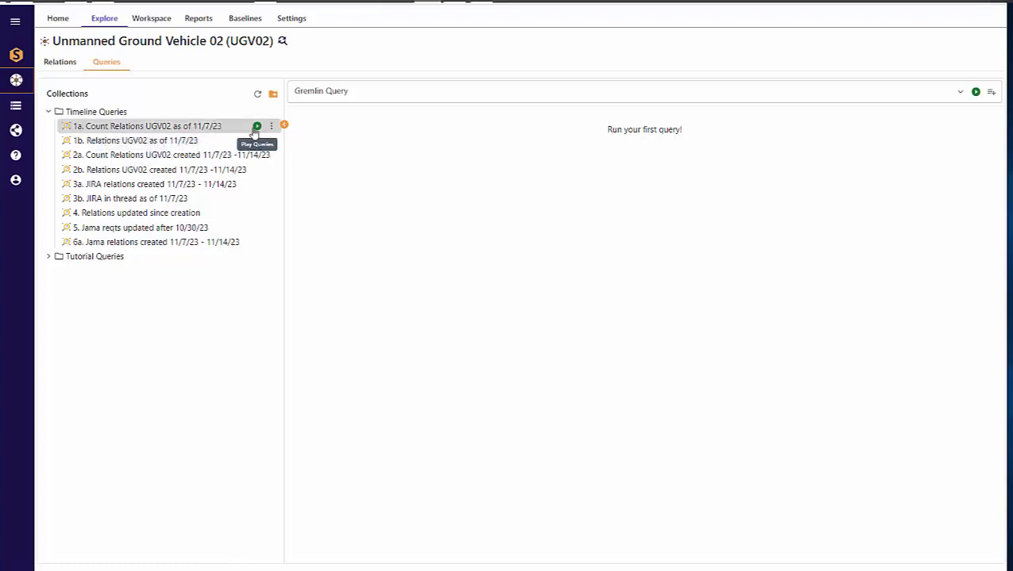
# Run the 1b relations query, then play all Timeline Queries and scroll through the results.
pyautogui.click(257, 140)
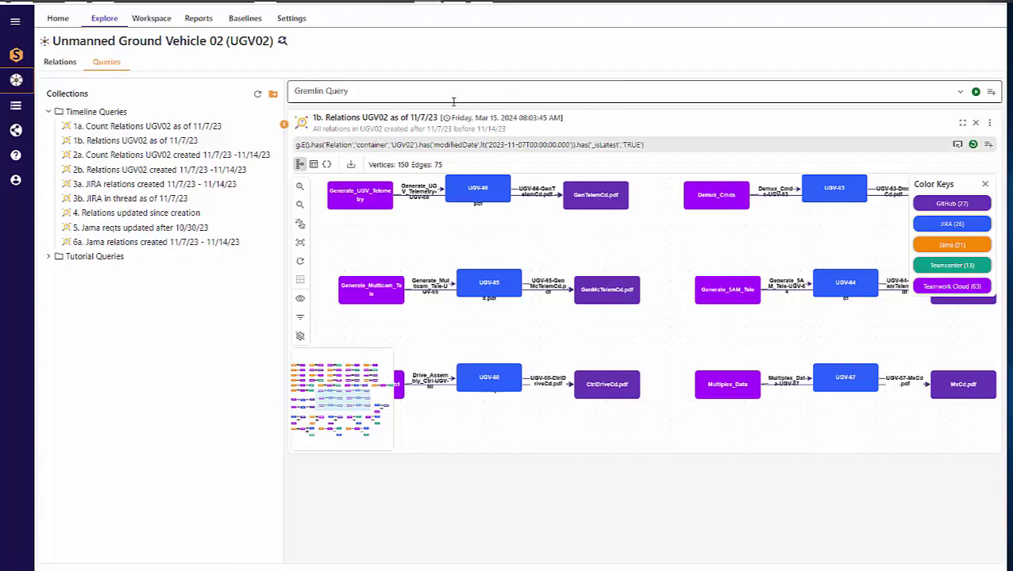
pyautogui.click(257, 112)
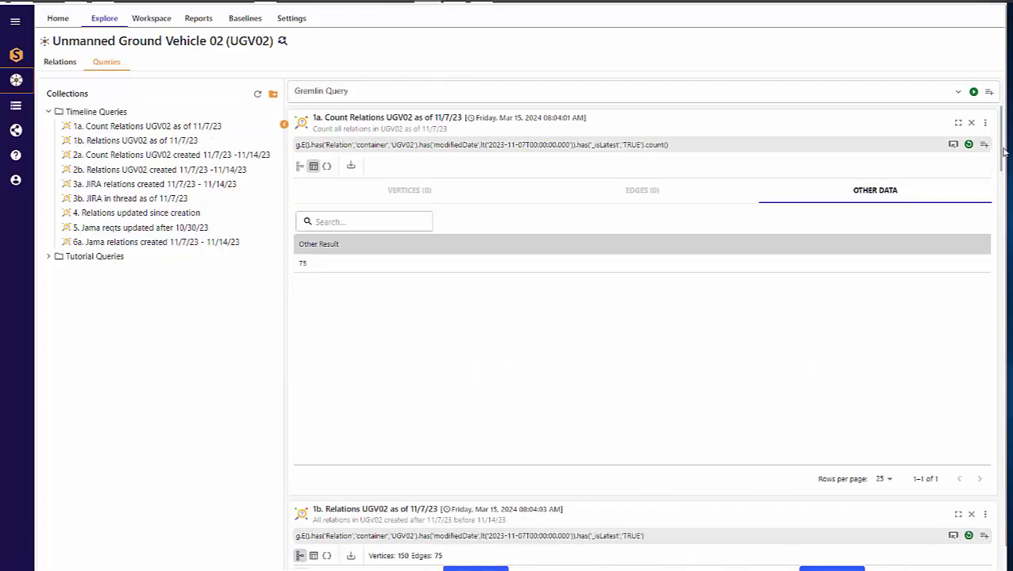
pyautogui.moveTo(1002, 155); pyautogui.dragTo(1009, 464)
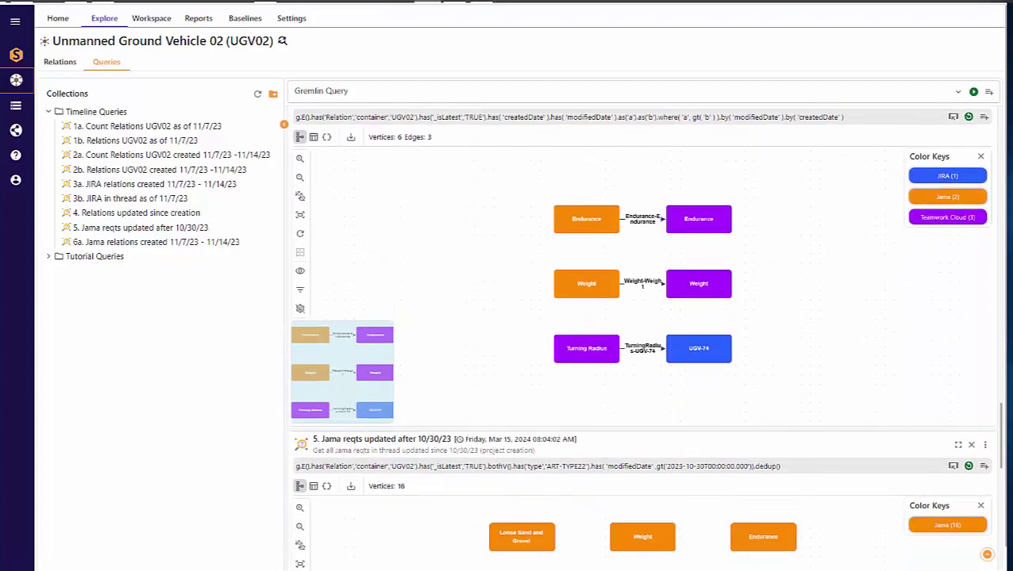
pyautogui.click(16, 155)
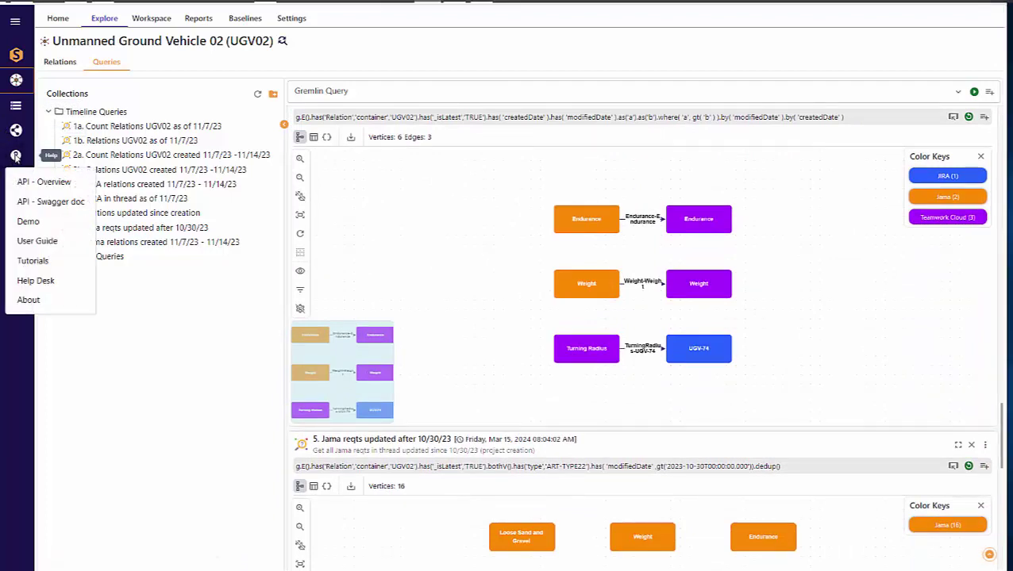
# Open the API Overview documentation and scroll through its contents.
pyautogui.click(54, 181)
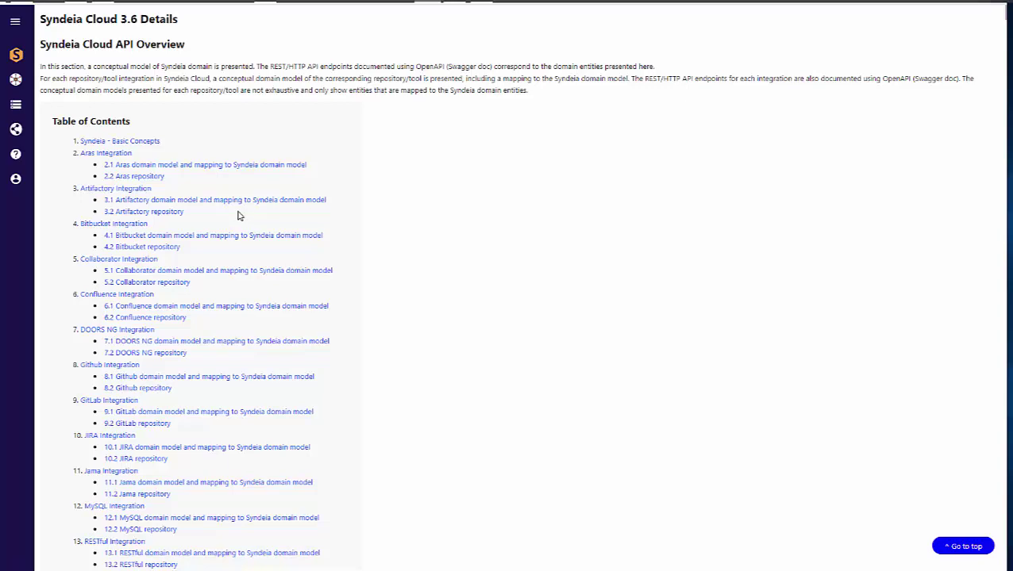
pyautogui.scroll(-4, 292, 281)
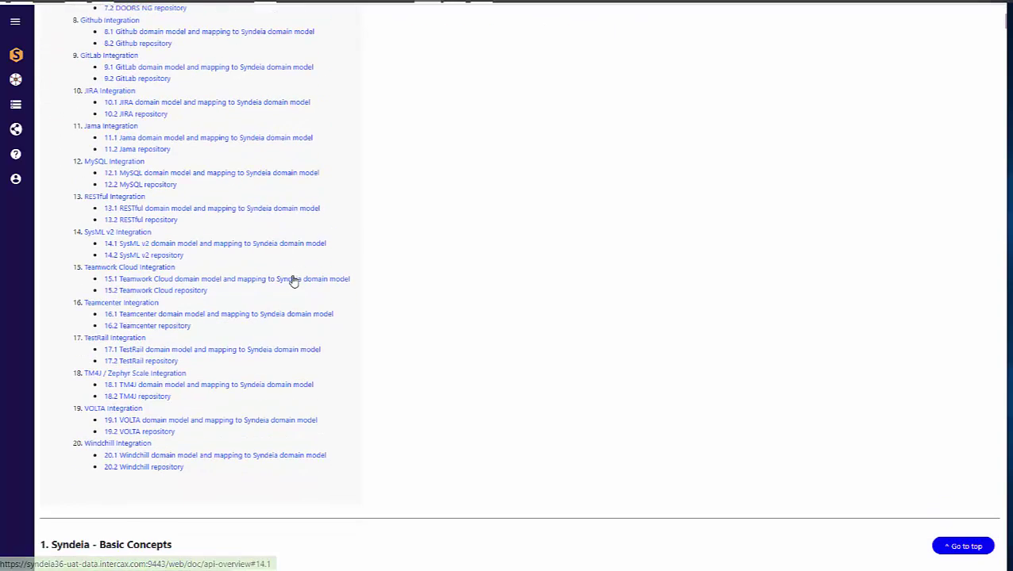
pyautogui.scroll(-4, 292, 281)
# Open the Swagger REST API reference and scroll through its artifact and relation endpoints.
pyautogui.click(15, 154)
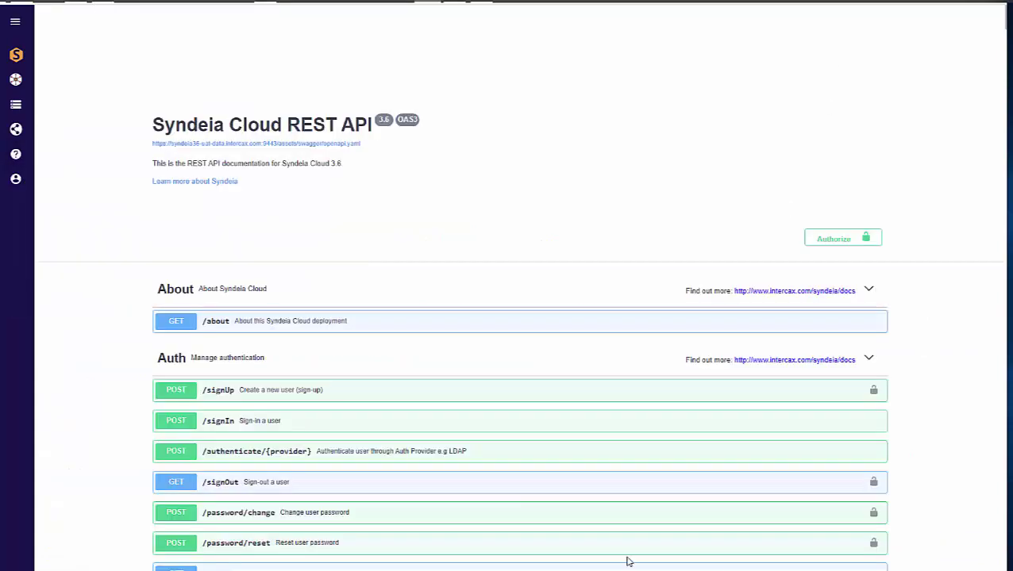
pyautogui.scroll(-3, 608, 480)
pyautogui.scroll(-6, 608, 470)
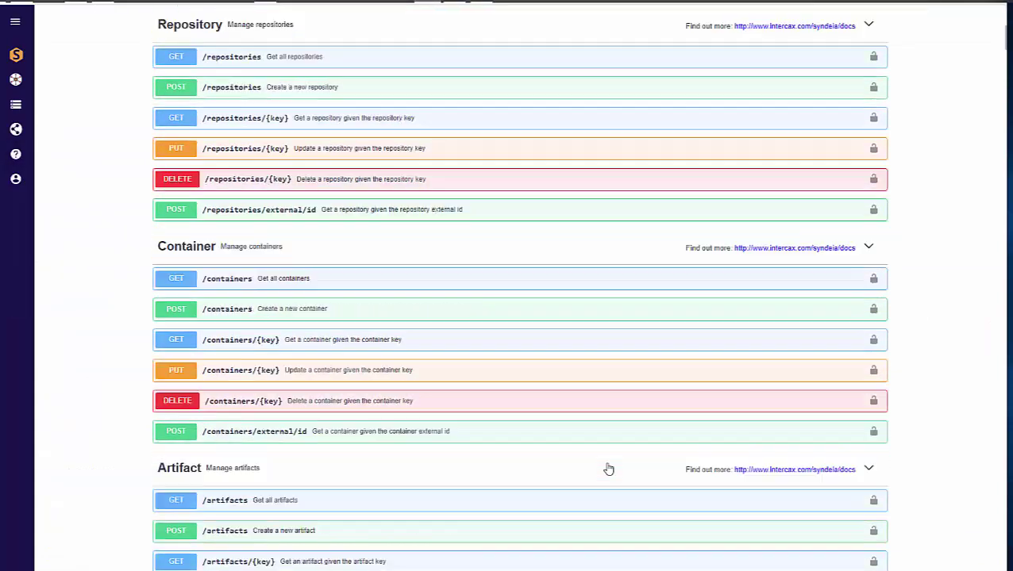
pyautogui.scroll(-2, 607, 460)
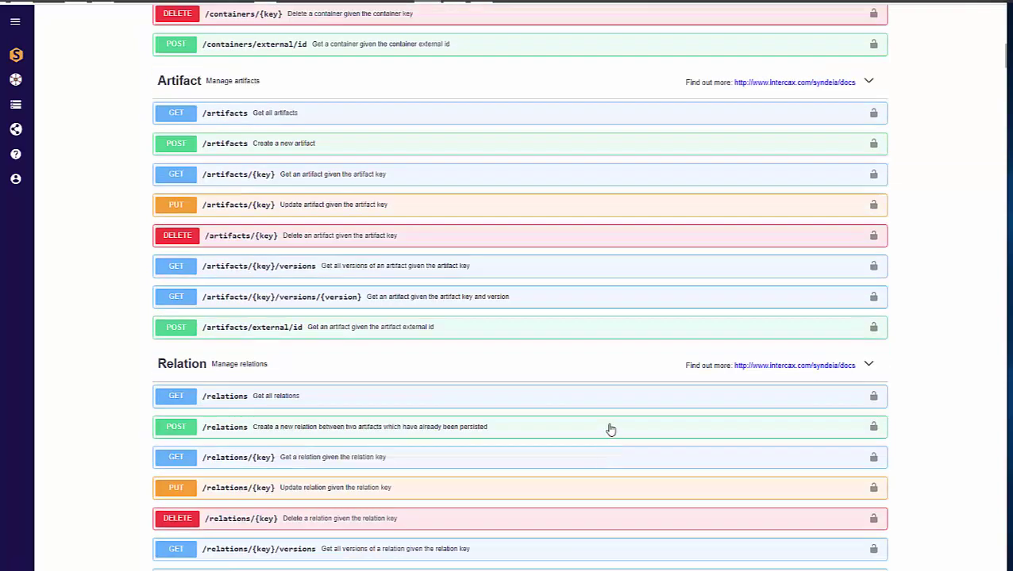